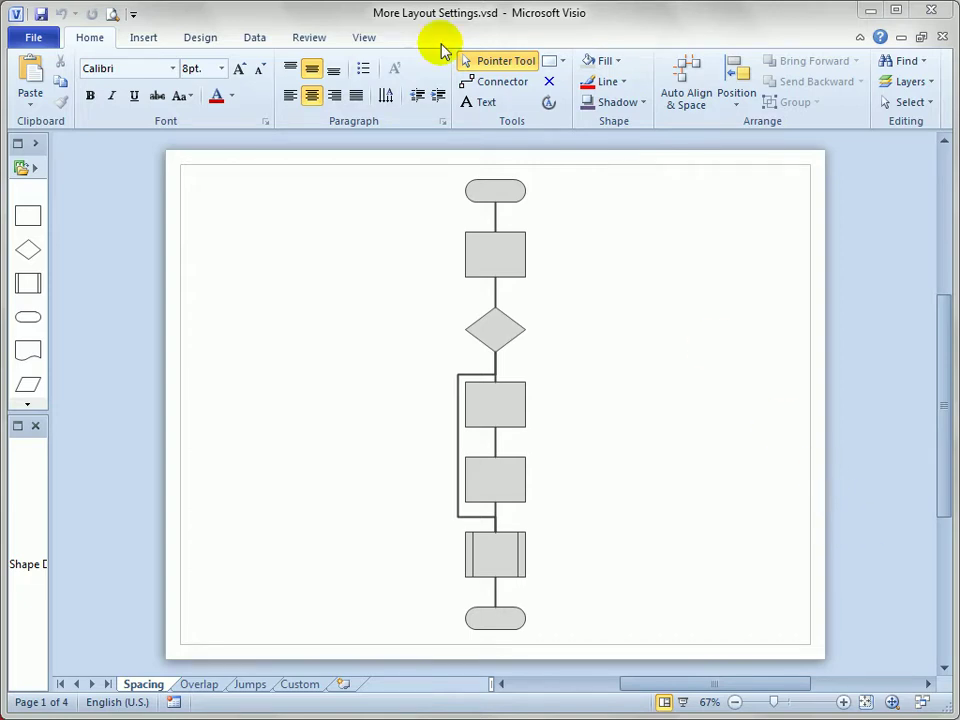
Examine the additional re-layout options for placement and connectors, dismissing the dialog without changes
left_click(190, 36)
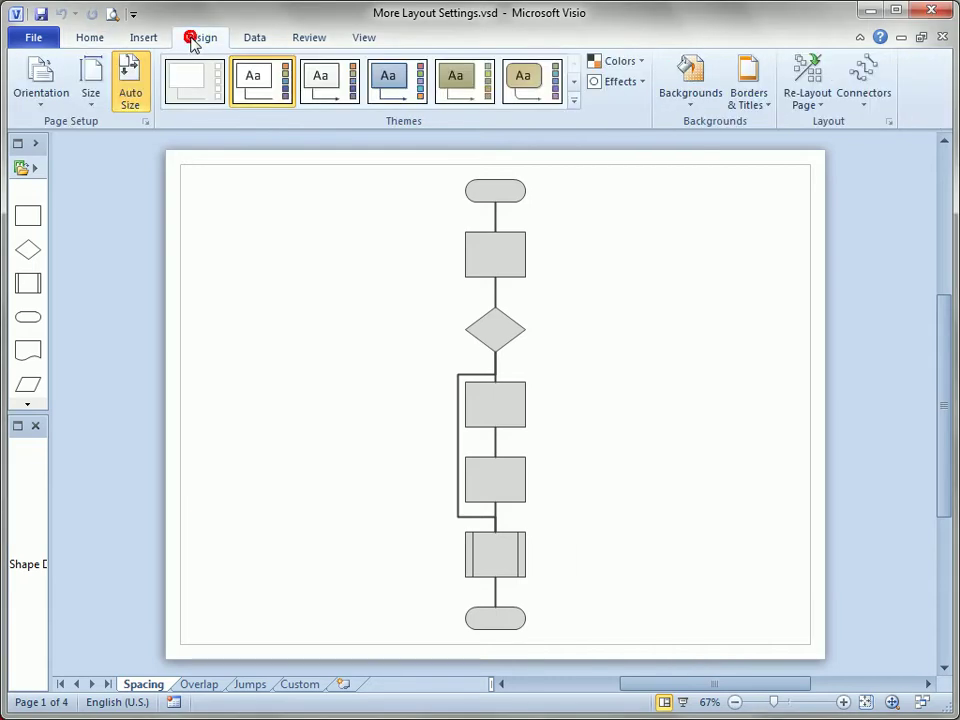
left_click(872, 105)
left_click(873, 108)
left_click(820, 105)
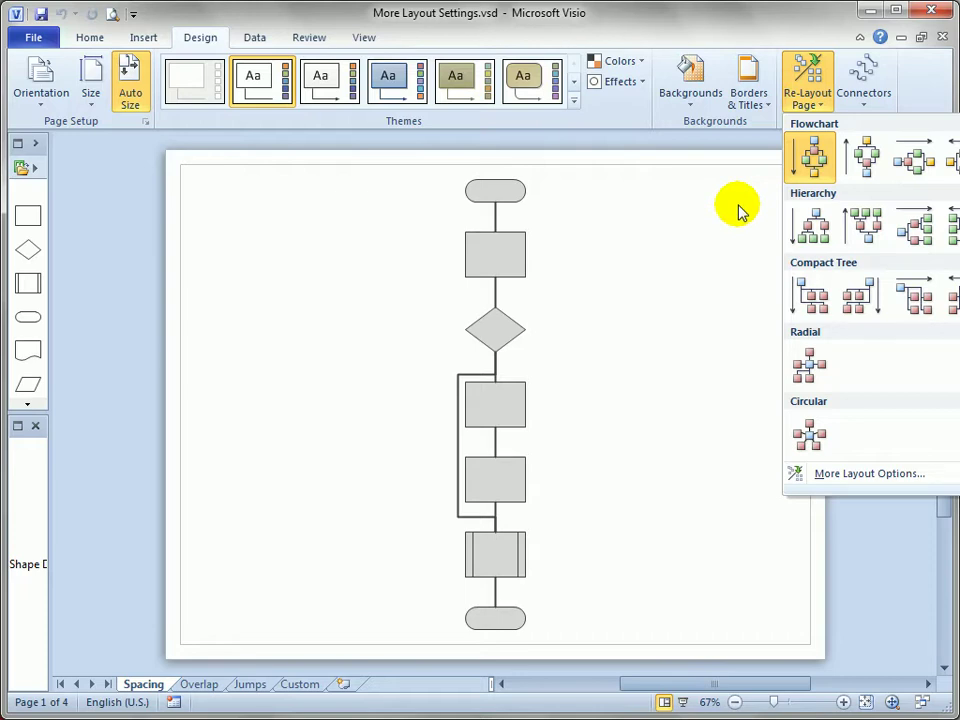
left_click(936, 478)
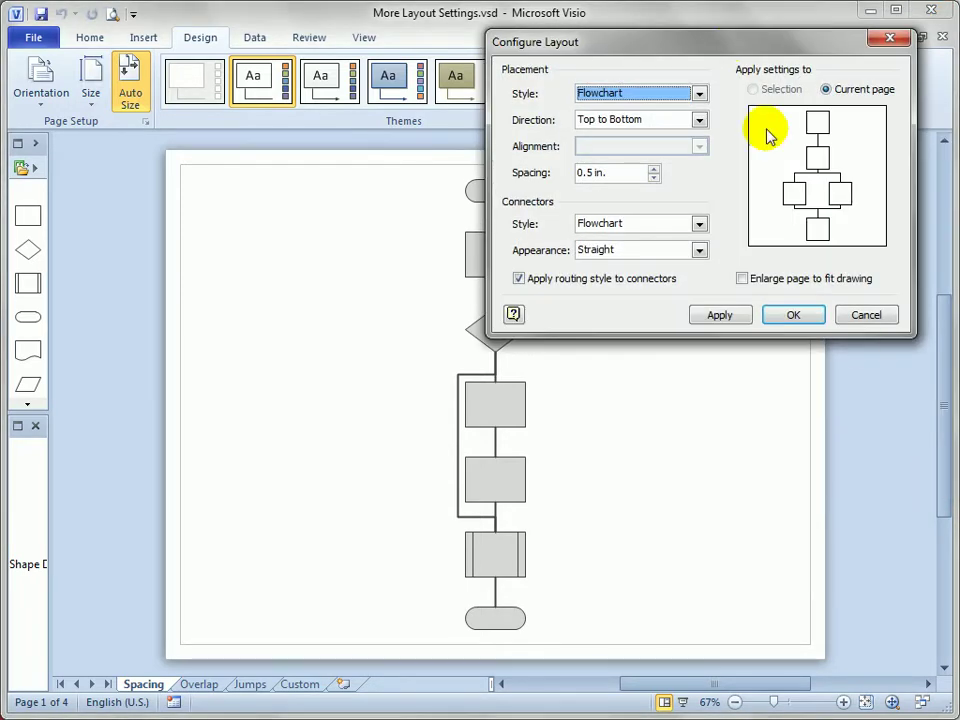
left_click_drag(715, 47, 287, 192)
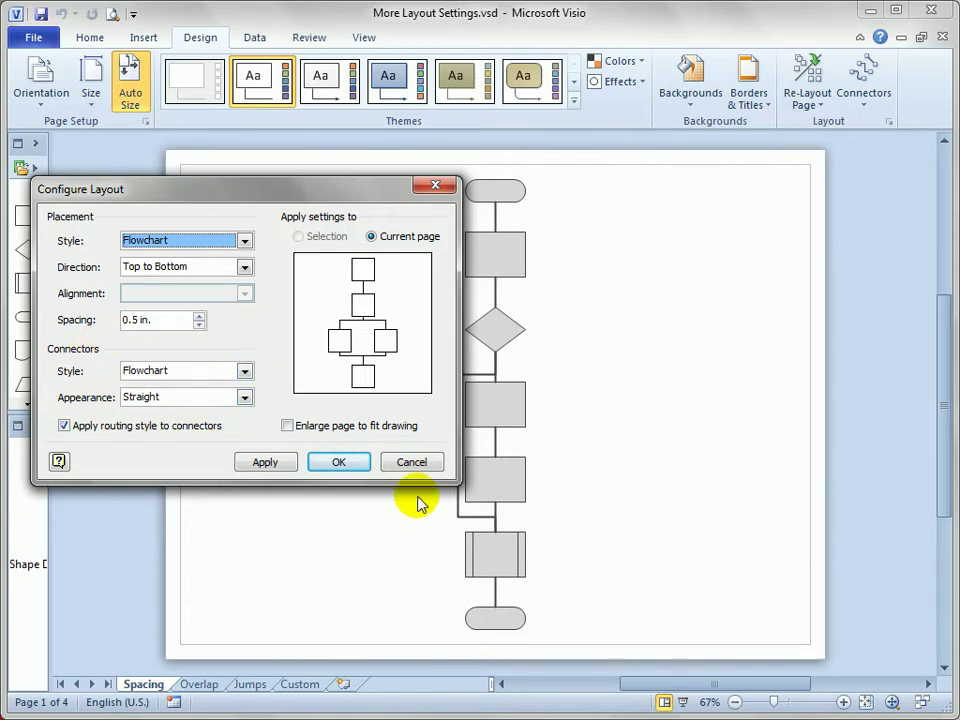
left_click(423, 464)
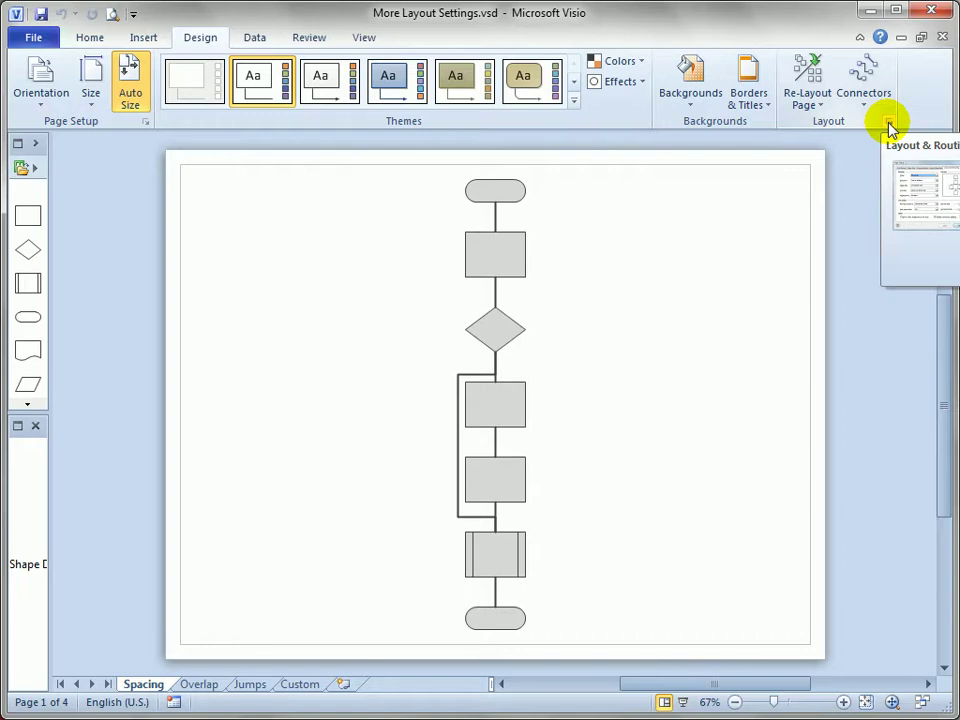
Review the page's layout and routing settings and its spacing values for shapes and connectors without changing them
left_click(888, 123)
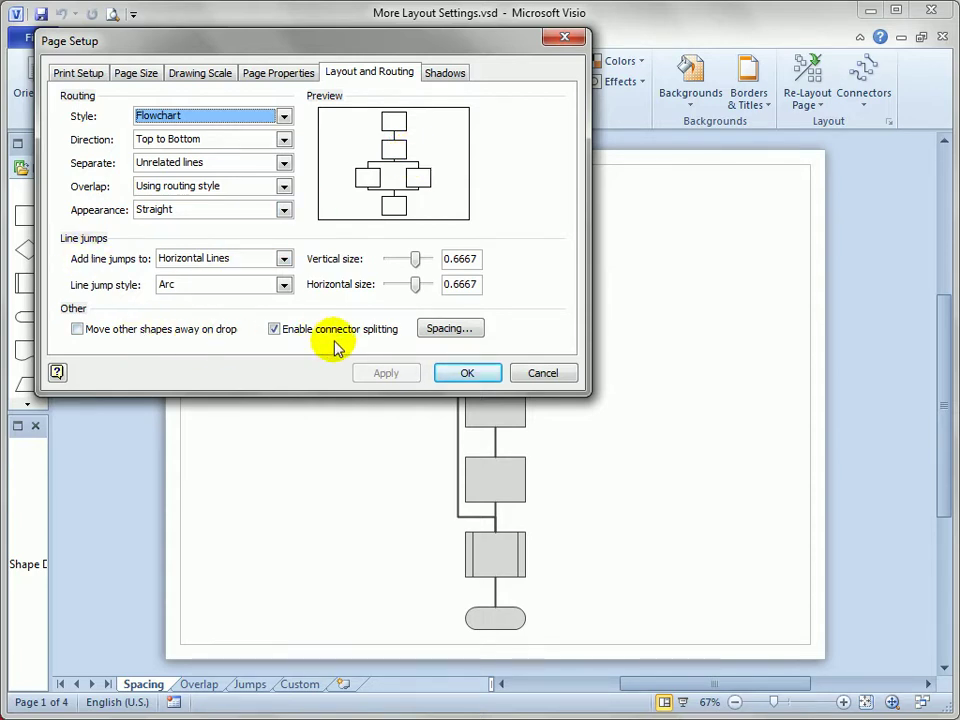
left_click(558, 376)
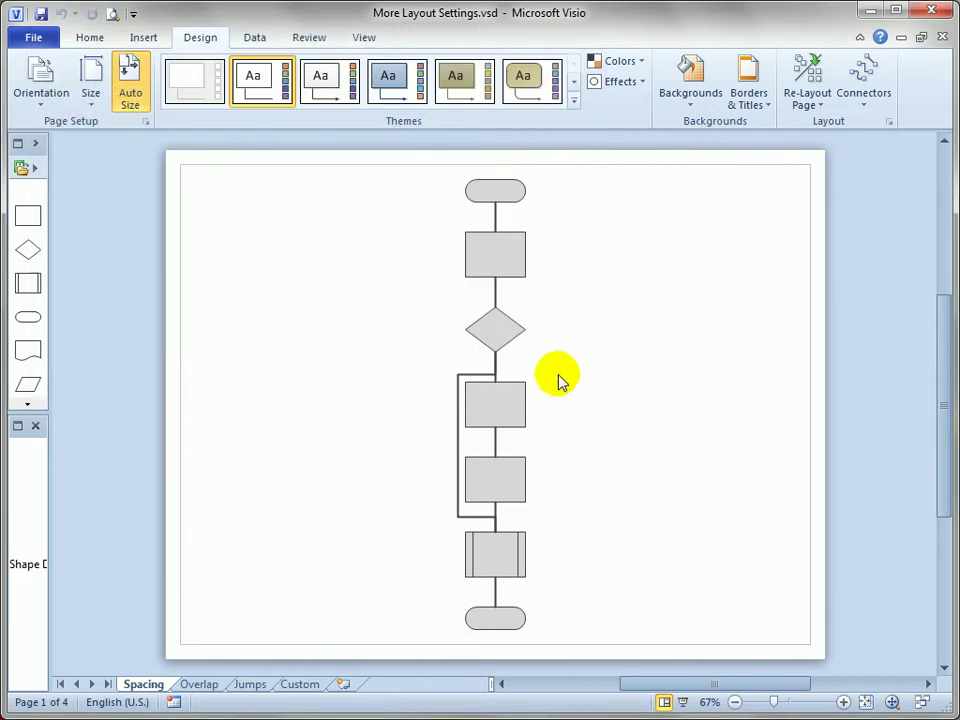
left_click(890, 122)
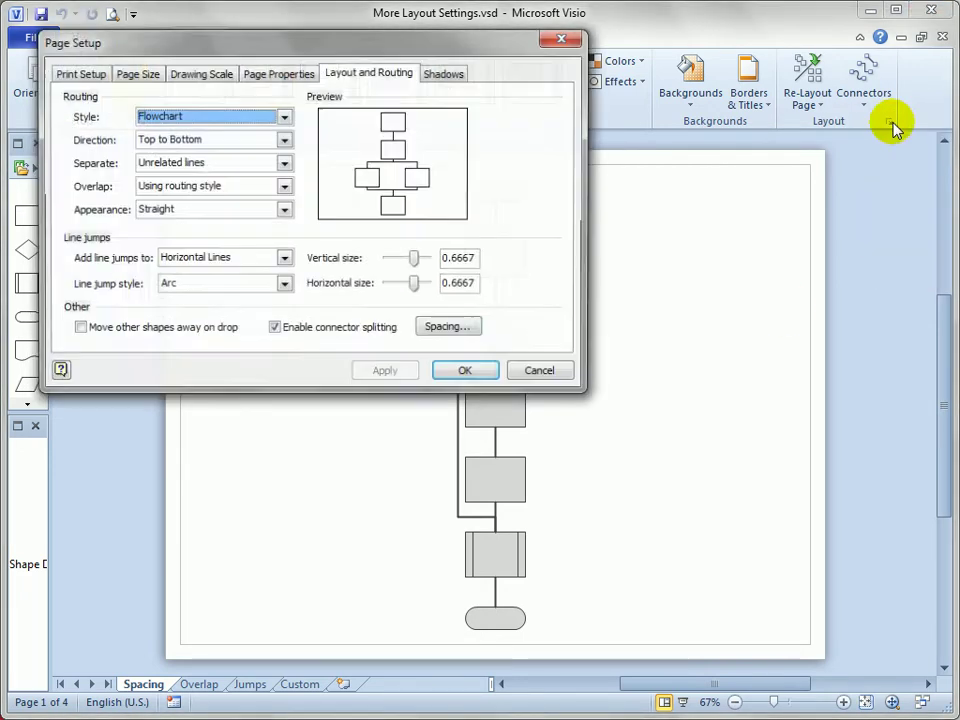
left_click(455, 336)
left_click_drag(498, 202, 381, 137)
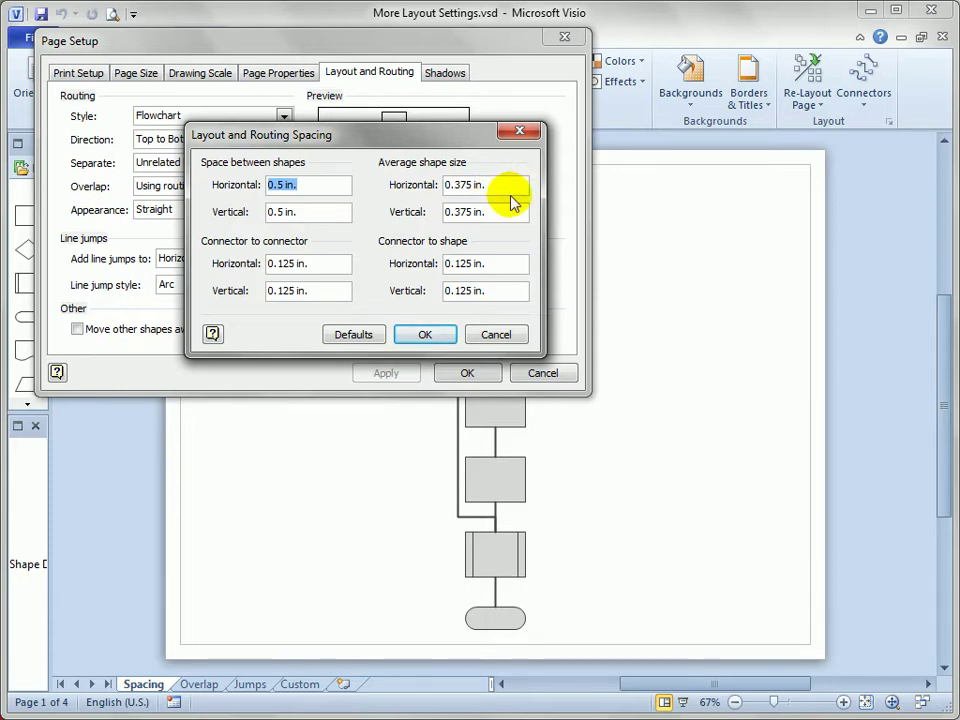
left_click(497, 334)
left_click(563, 377)
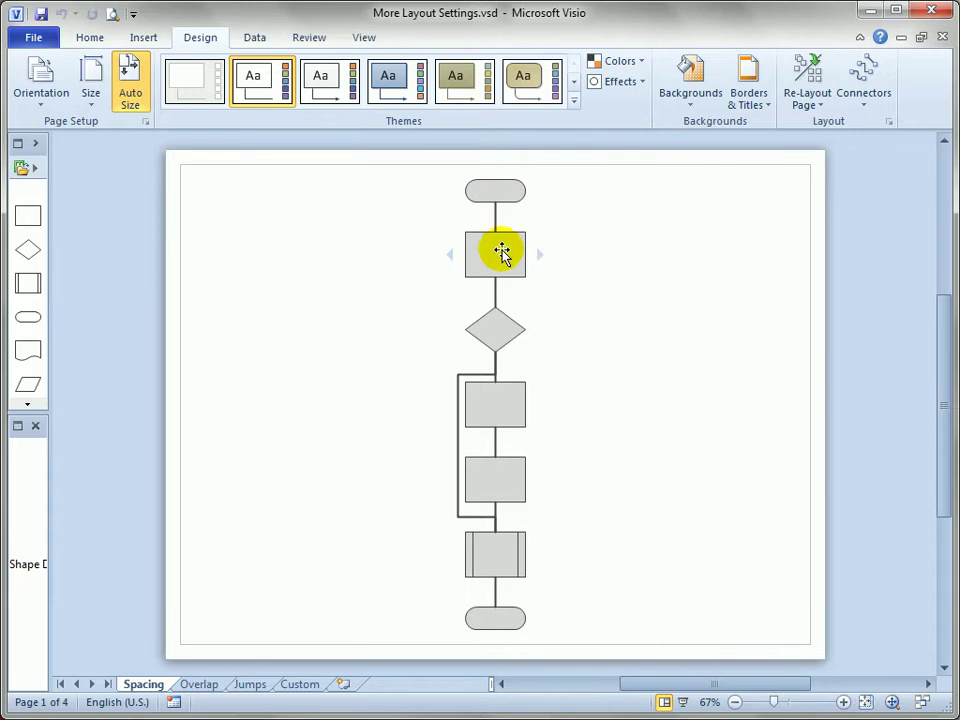
Re-lay out the page as a top-to-bottom flowchart and apply placement spacings of 0.4 in. and 0.3 in. in turn
left_click(816, 96)
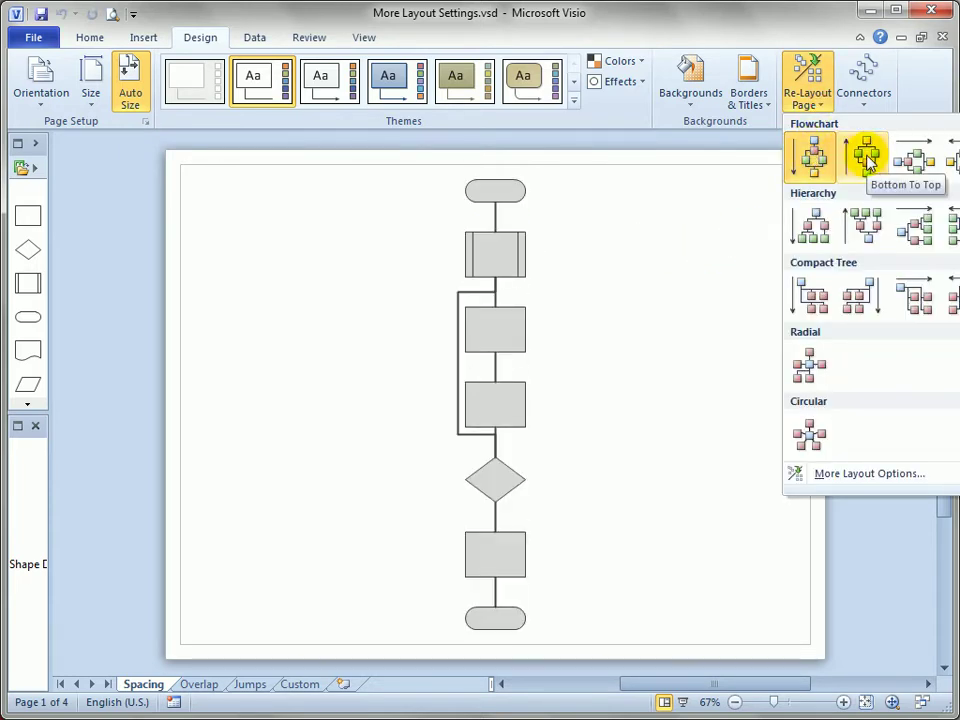
left_click(813, 160)
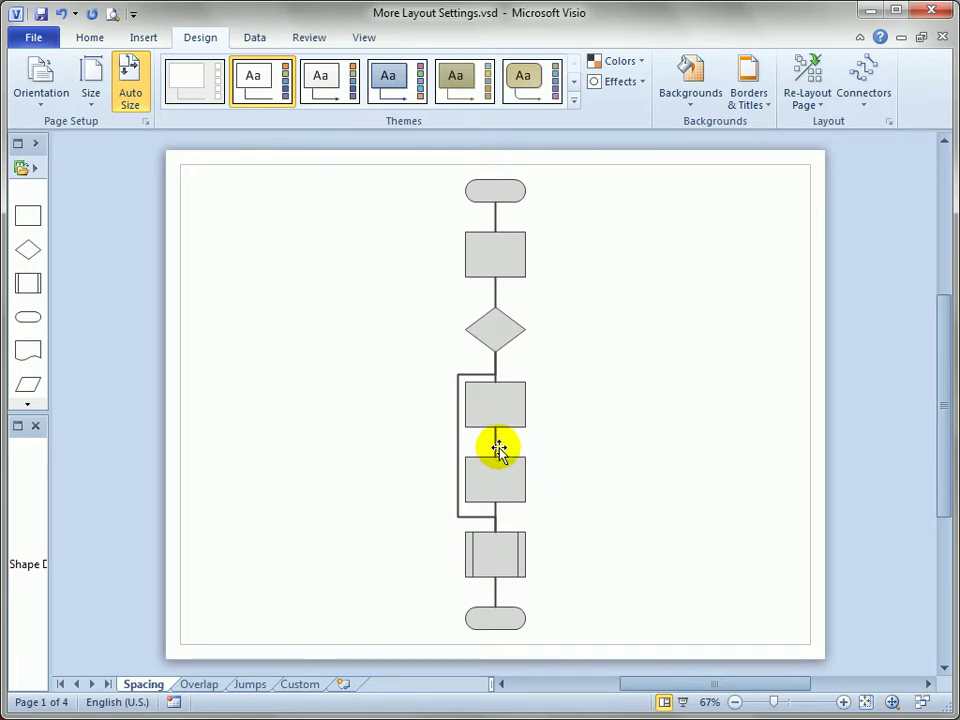
left_click(817, 100)
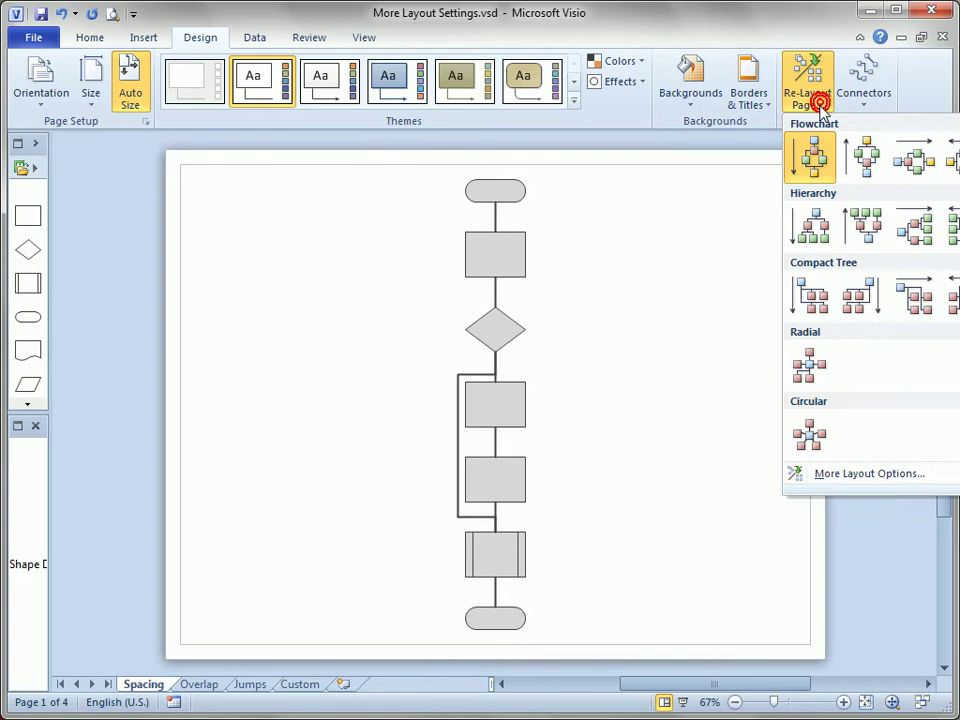
left_click(845, 476)
left_click_drag(249, 185, 240, 118)
left_click(189, 252)
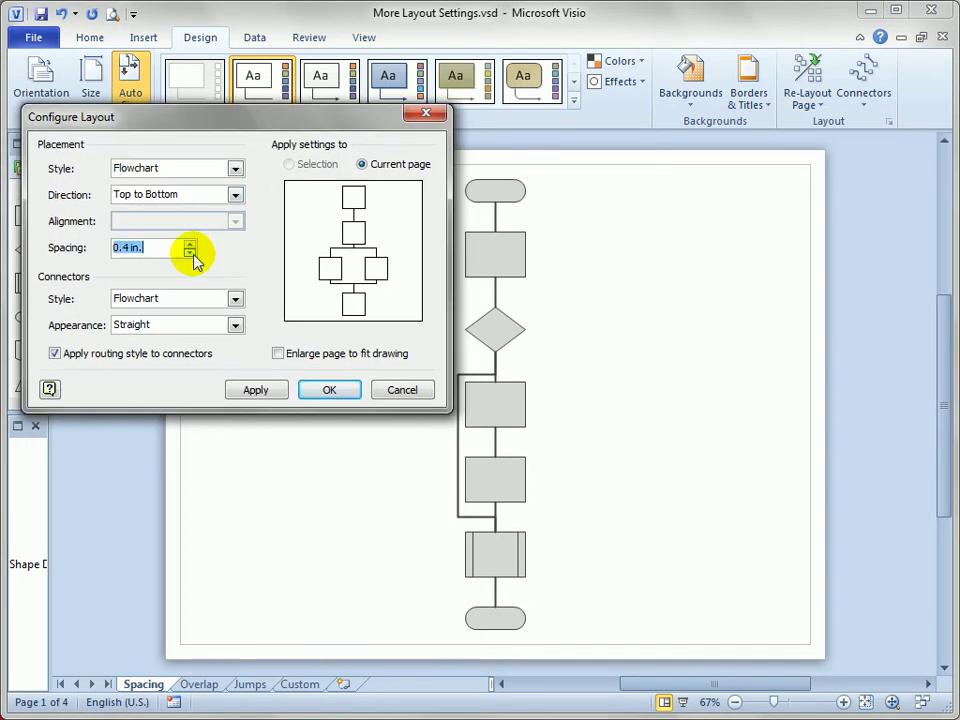
left_click(254, 390)
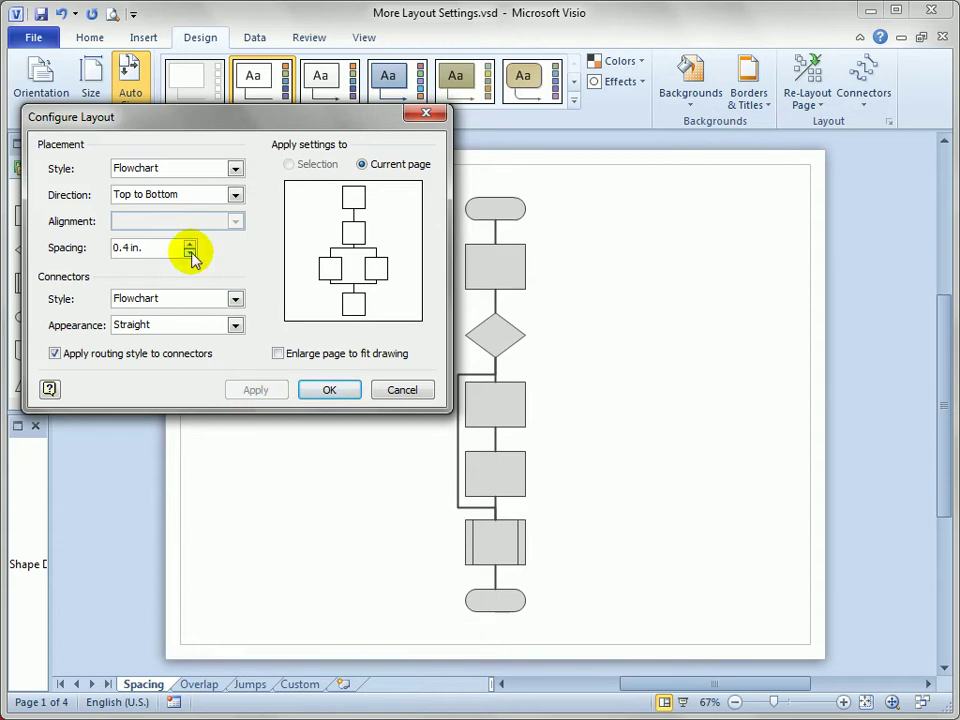
left_click(189, 248)
left_click(256, 390)
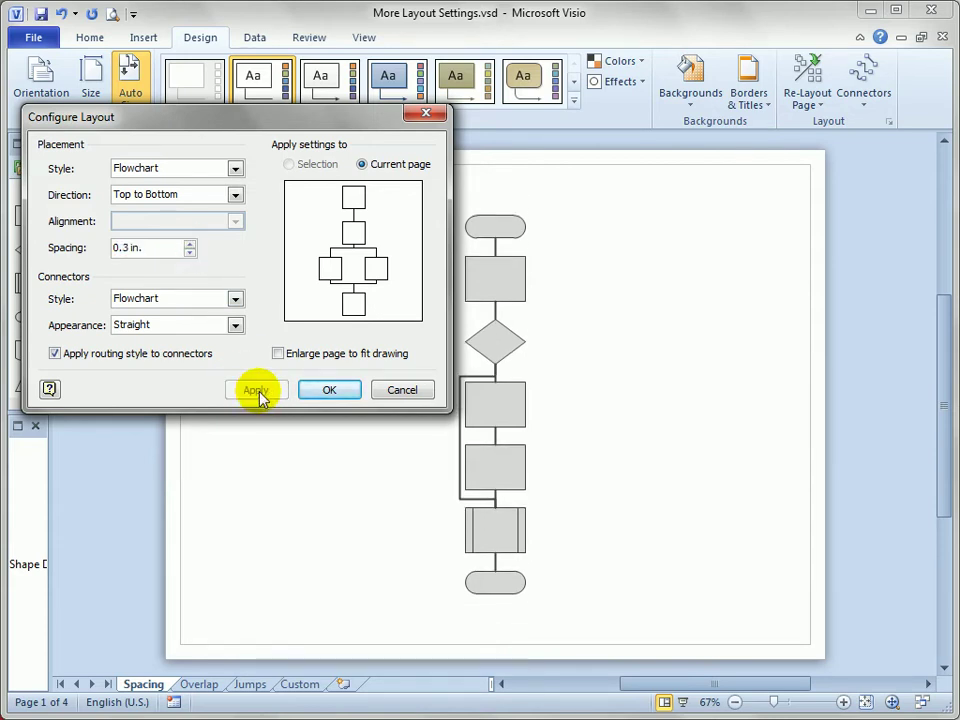
Set the flowchart's placement spacing to 0.6 in. and accept the layout configuration
left_click(190, 244)
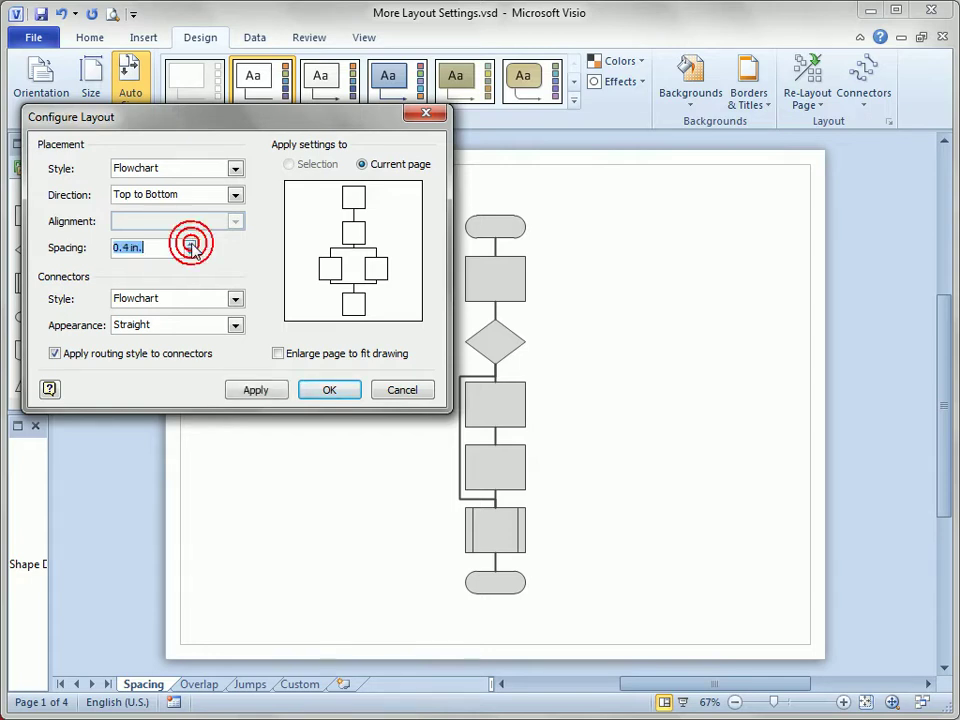
left_click(190, 244)
left_click(190, 244)
left_click(258, 392)
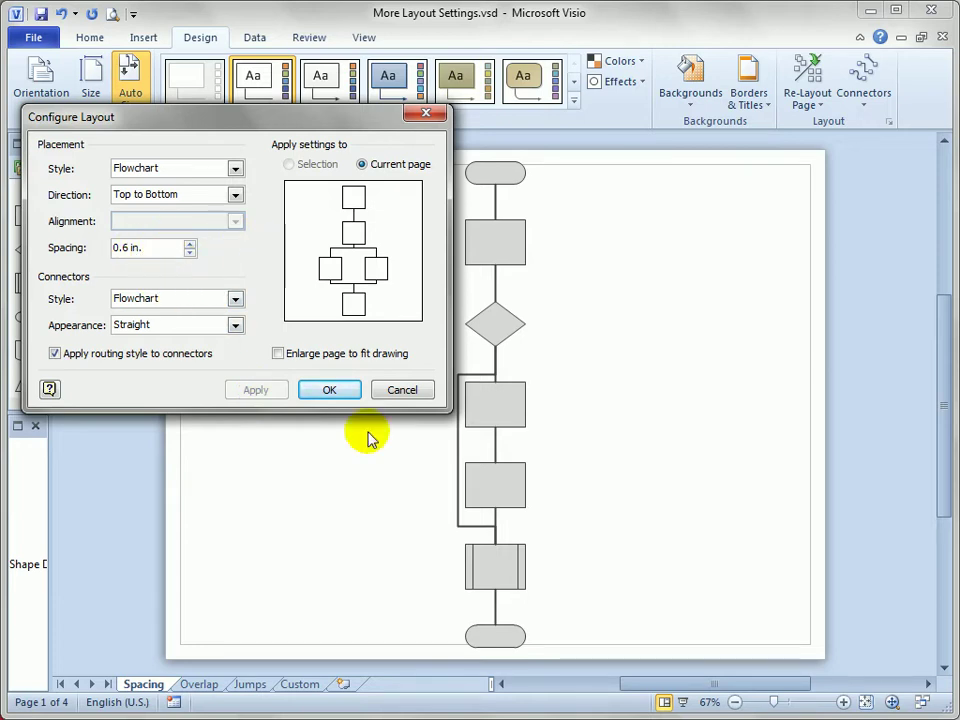
left_click(337, 390)
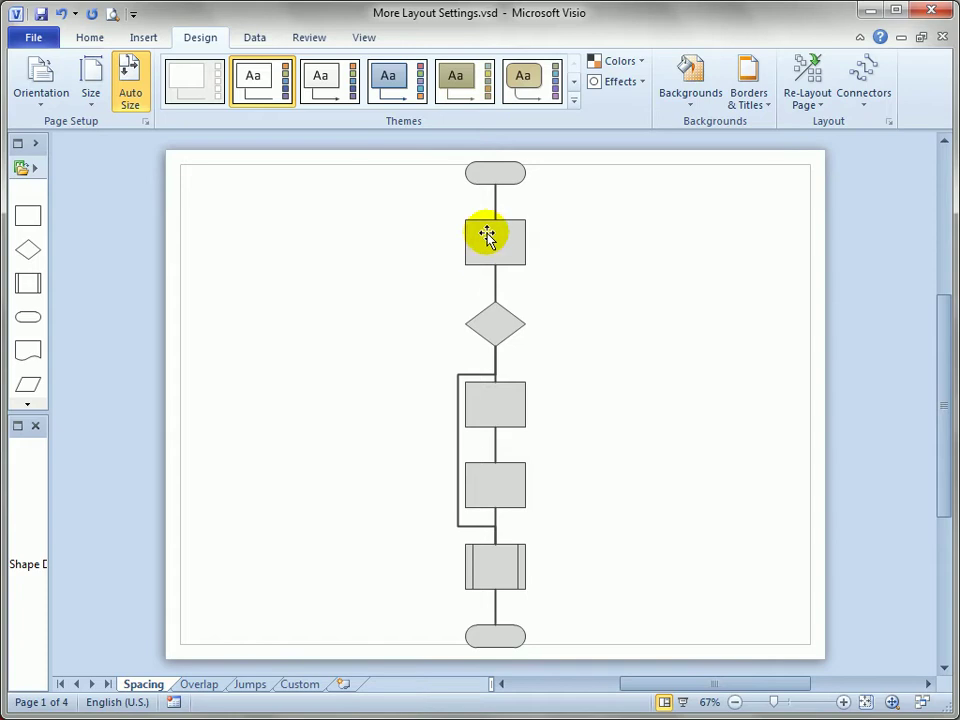
Add a connected subprocess shape to the right of the flowchart's first process rectangle
mouse_move(544, 242)
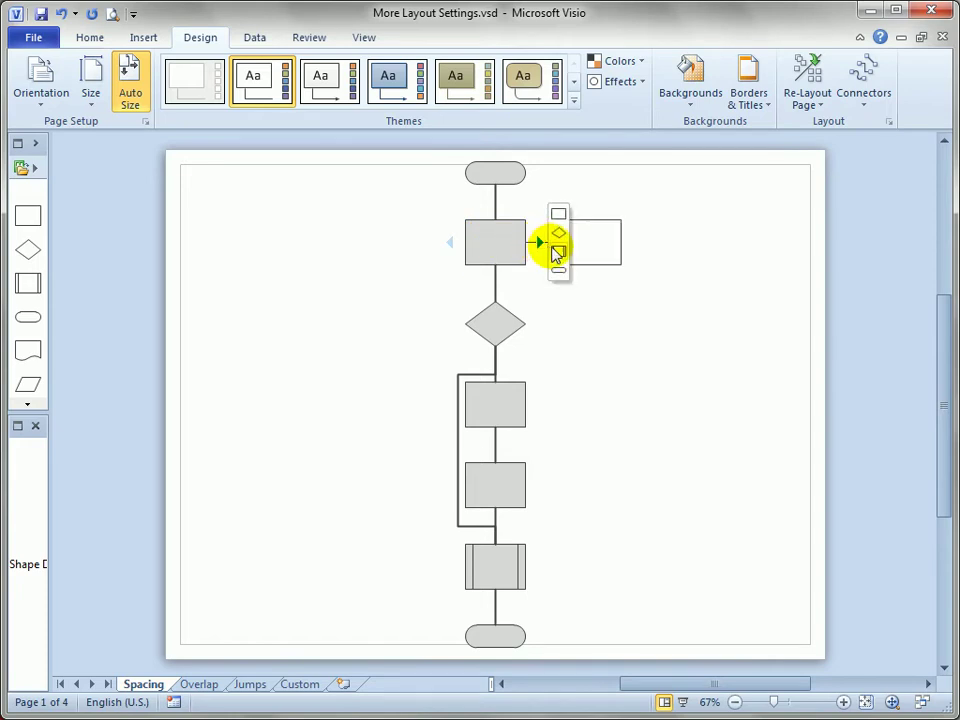
left_click(558, 252)
left_click(634, 343)
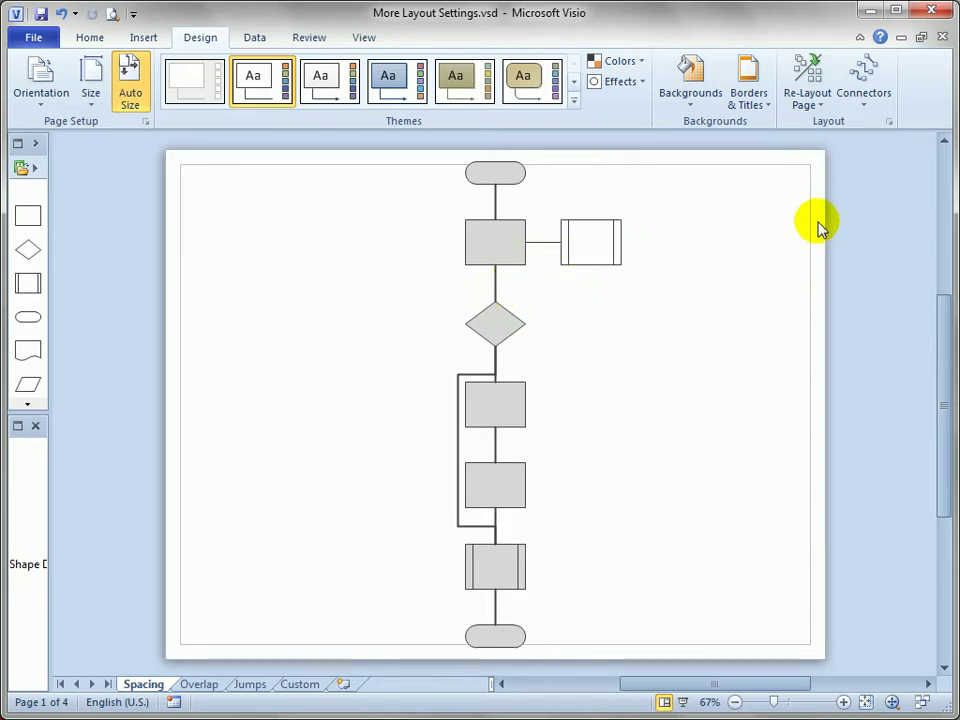
Set the page's horizontal and vertical connector-to-shape spacing to 0.25 in. and apply it
left_click(889, 121)
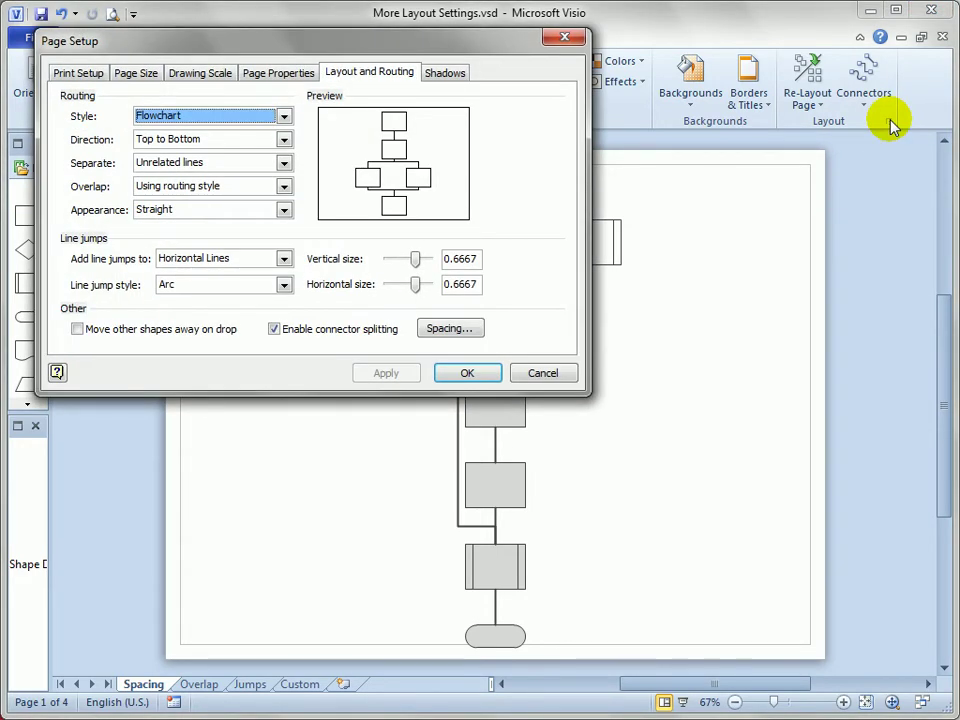
left_click(457, 330)
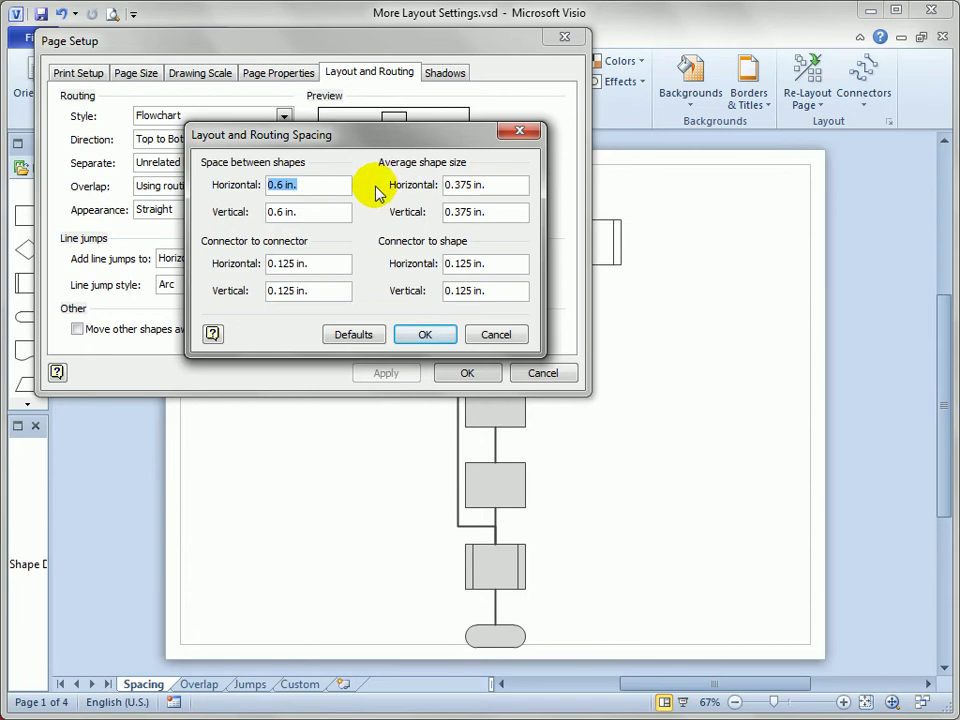
left_click(327, 187)
left_click(274, 214)
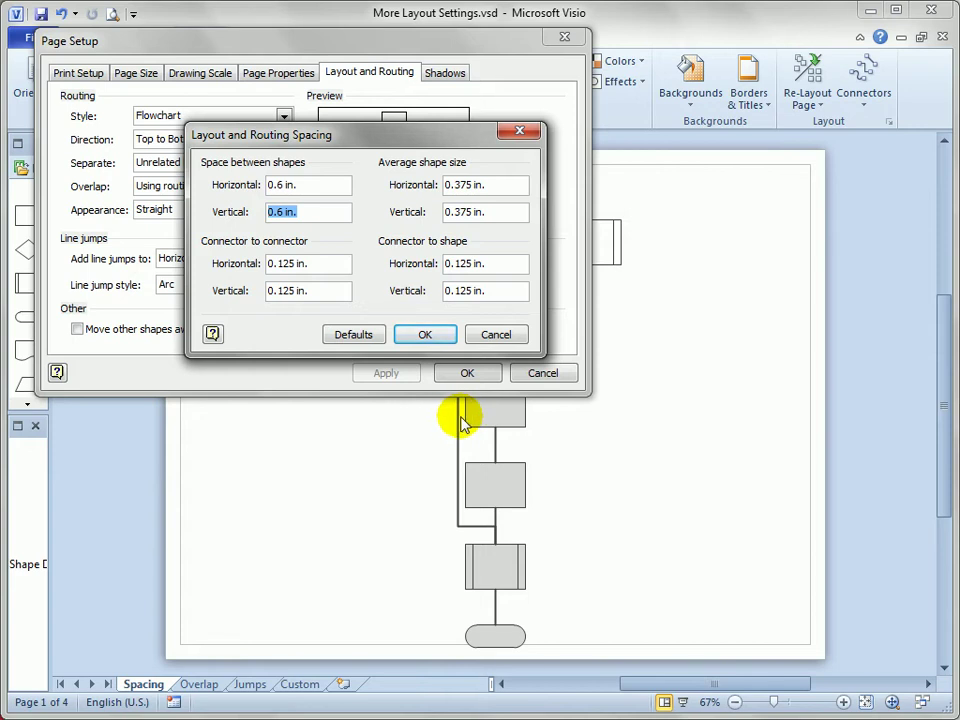
left_click(453, 263)
key("BackSpace")
left_click(459, 291)
key("BackSpace")
left_click(424, 334)
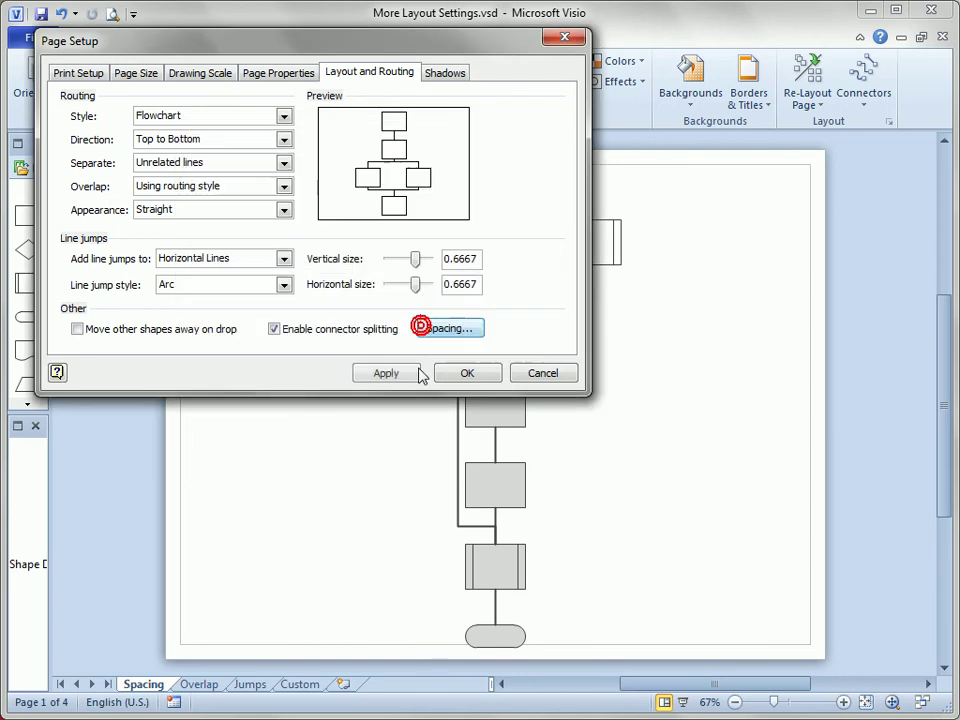
left_click(395, 373)
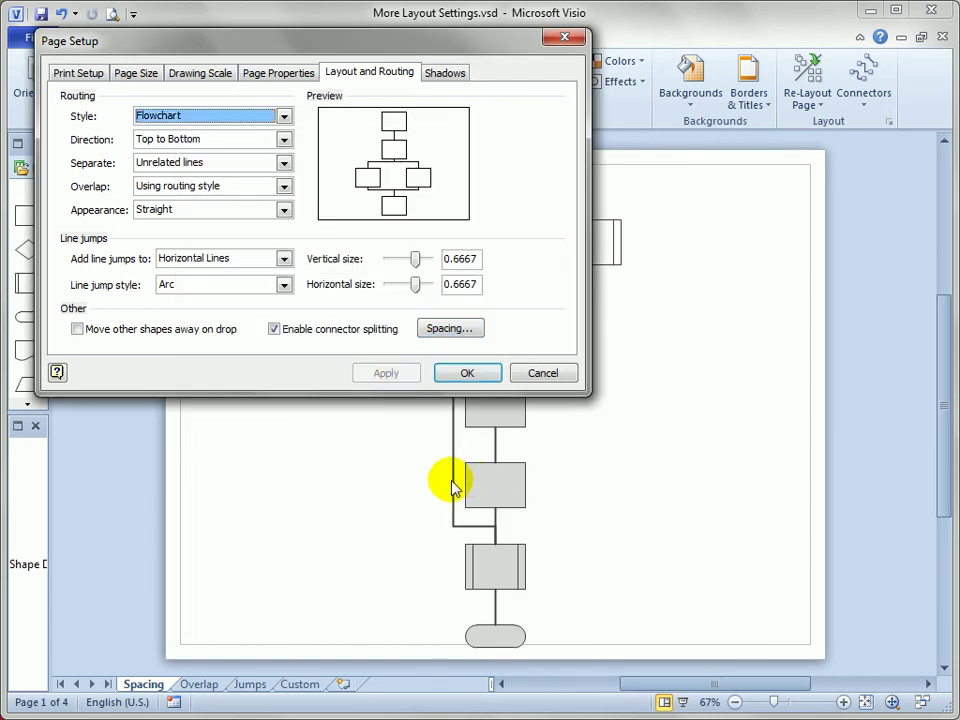
Set the horizontal and vertical connector-to-shape spacing to 0.5 in. and accept the page settings
left_click(446, 331)
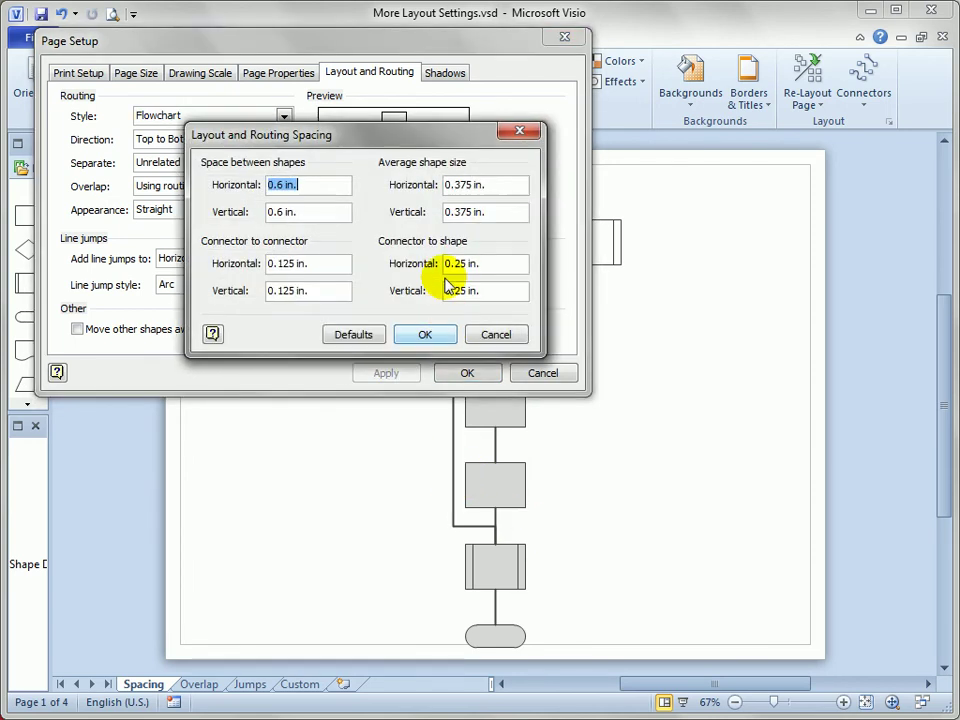
left_click(454, 264)
key("BackSpace")
key("BackSpace")
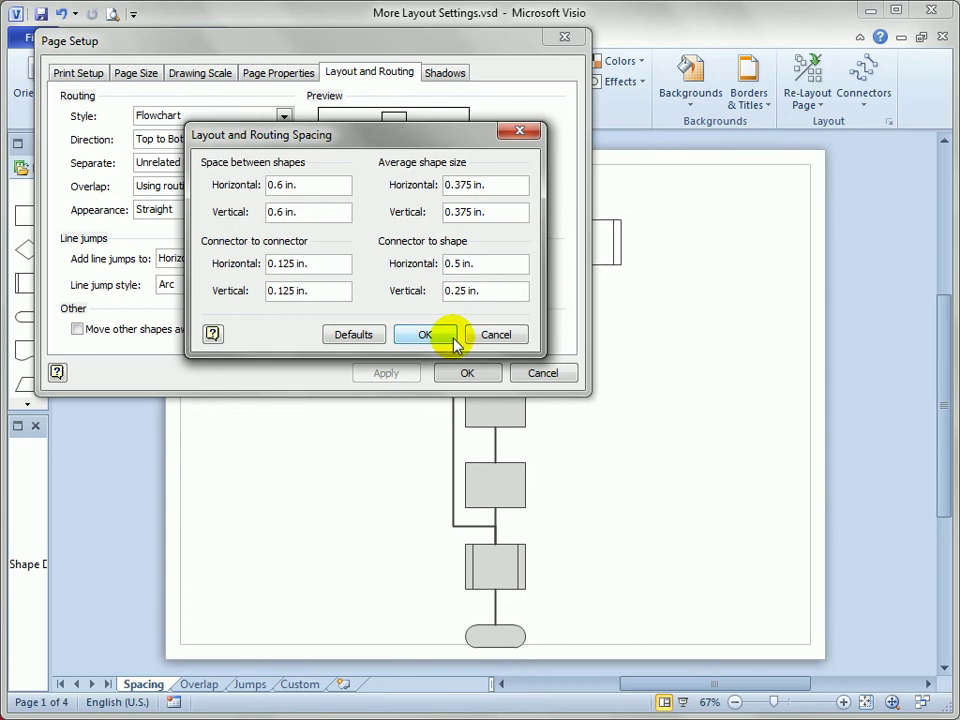
left_click(457, 289)
key("BackSpace")
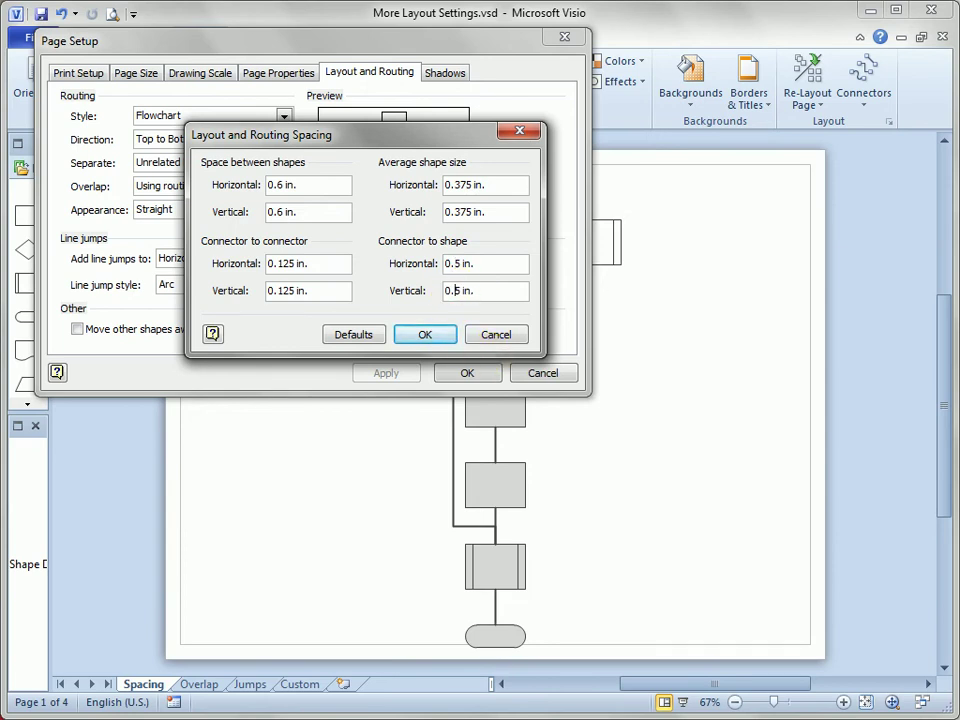
left_click(425, 334)
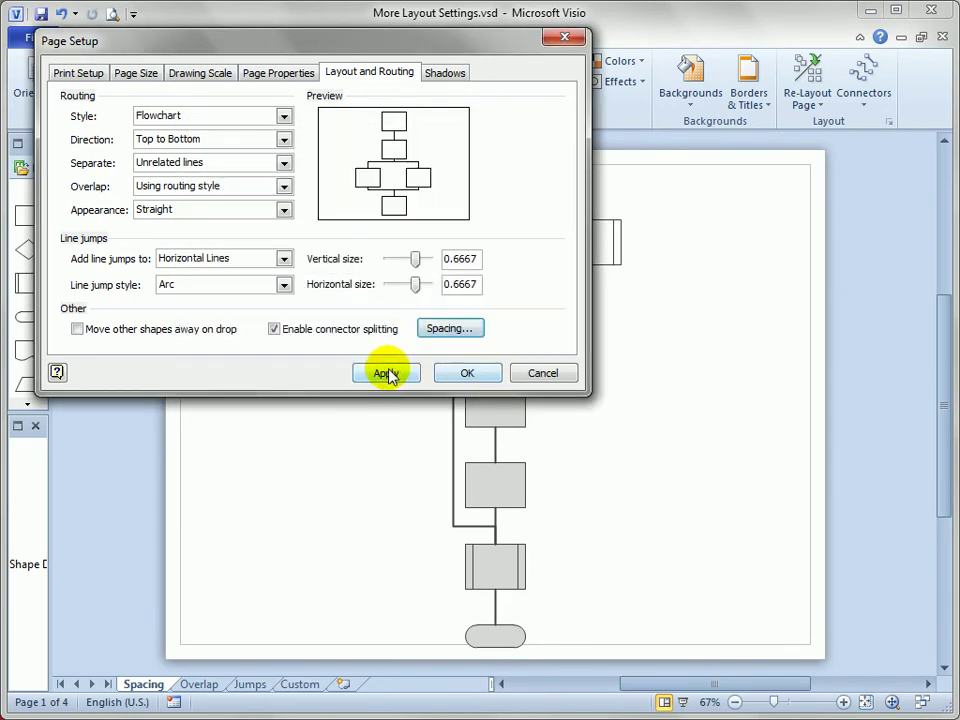
left_click(388, 373)
left_click(466, 373)
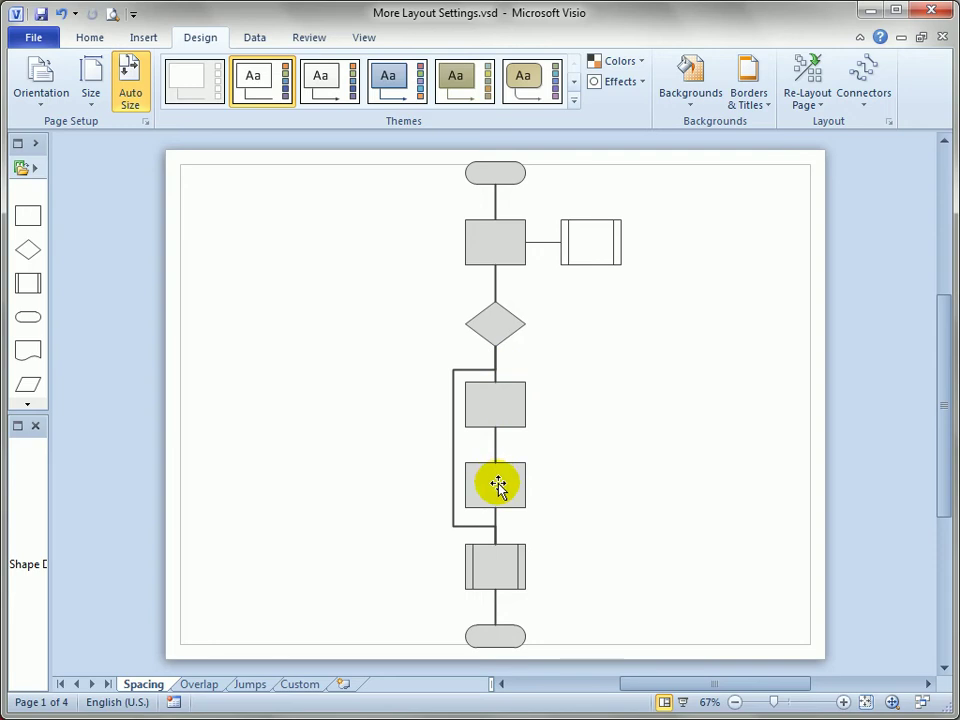
Set connector routing on the Overlap page to separate all lines and apply it
left_click(198, 684)
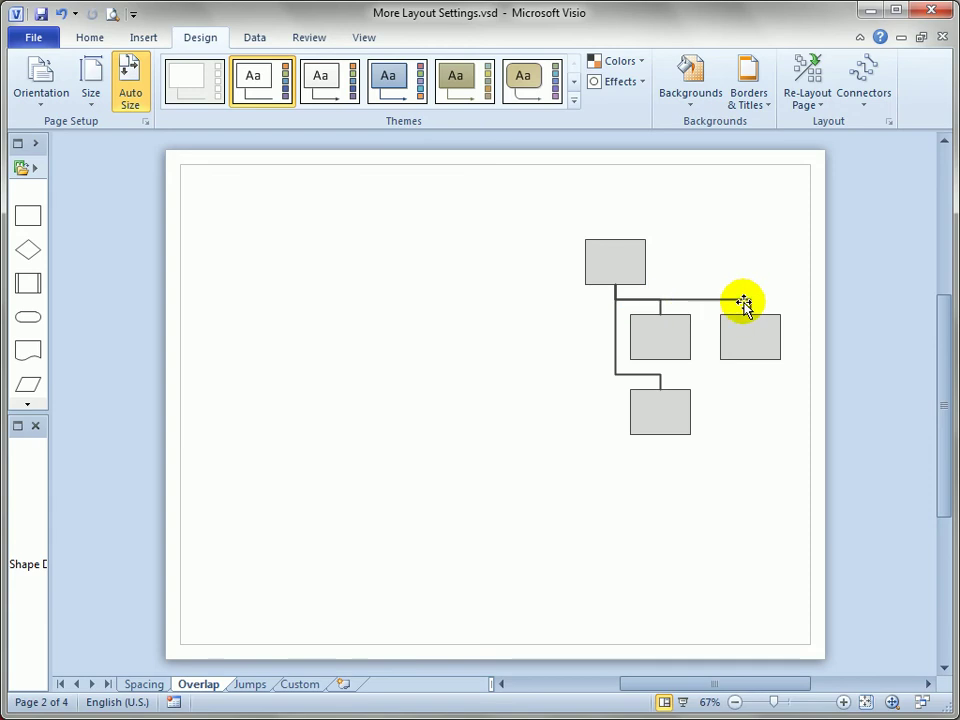
left_click(888, 122)
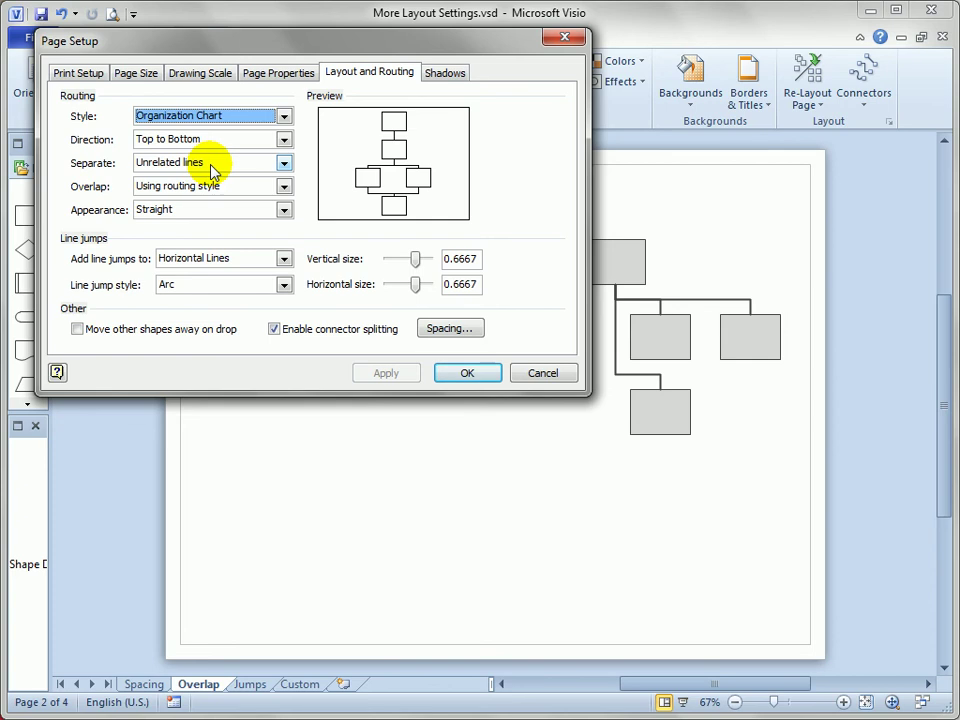
left_click(284, 163)
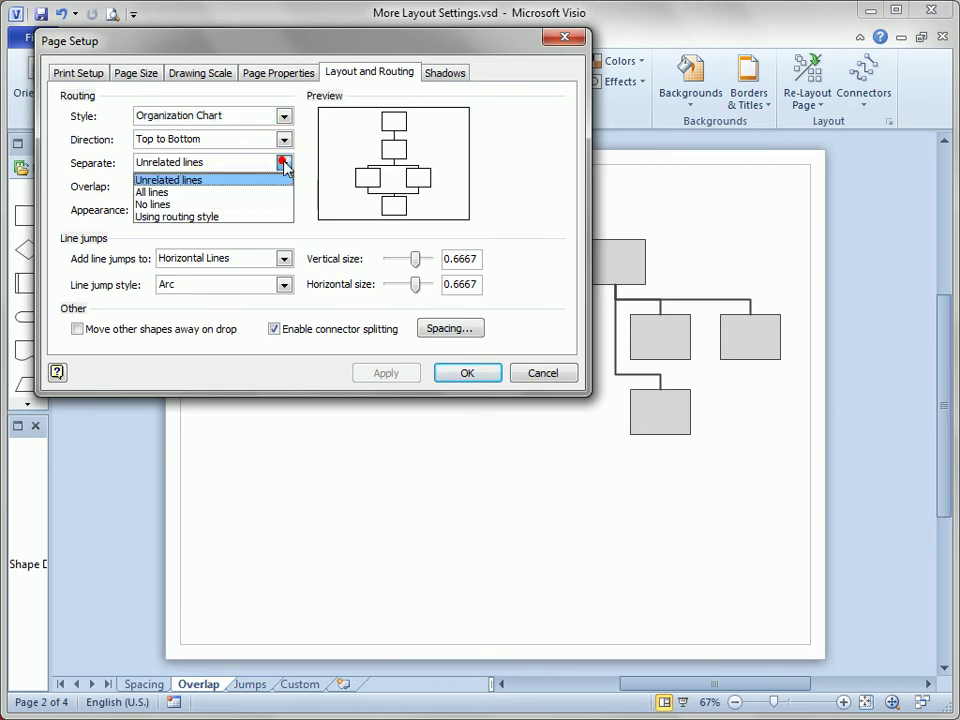
left_click(183, 197)
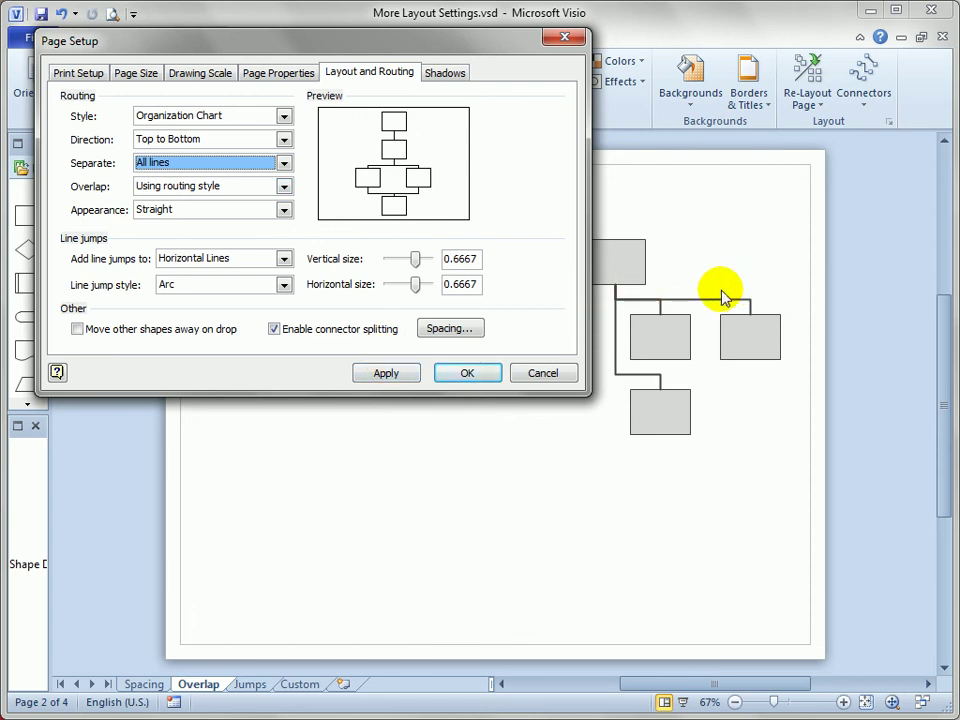
left_click(384, 373)
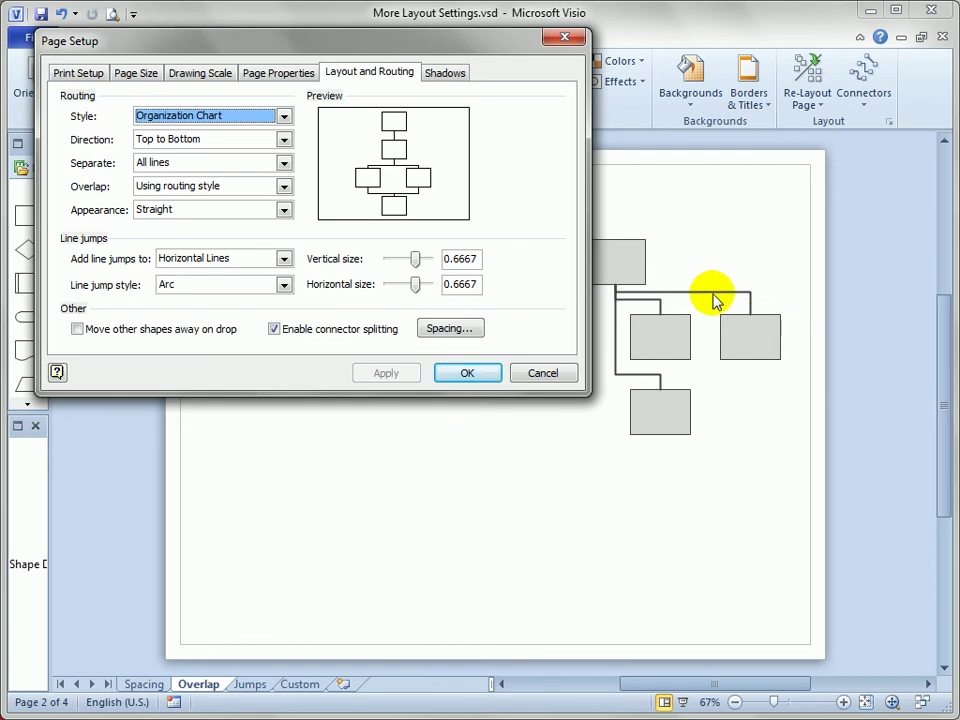
Check the available connector overlap options and close the page settings without choosing another one
left_click(285, 188)
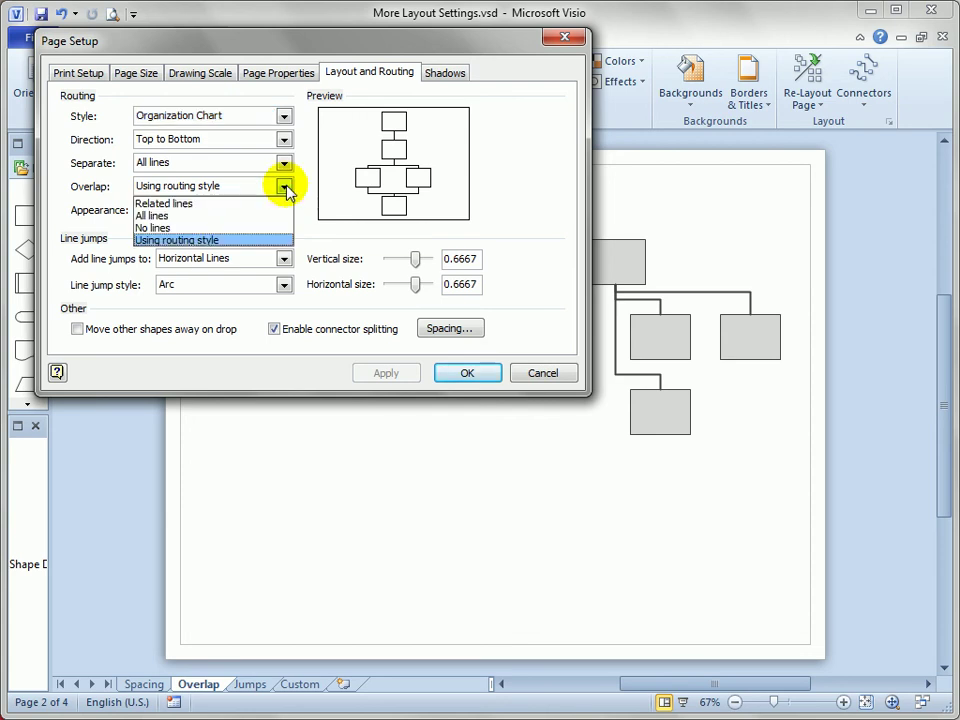
left_click(543, 373)
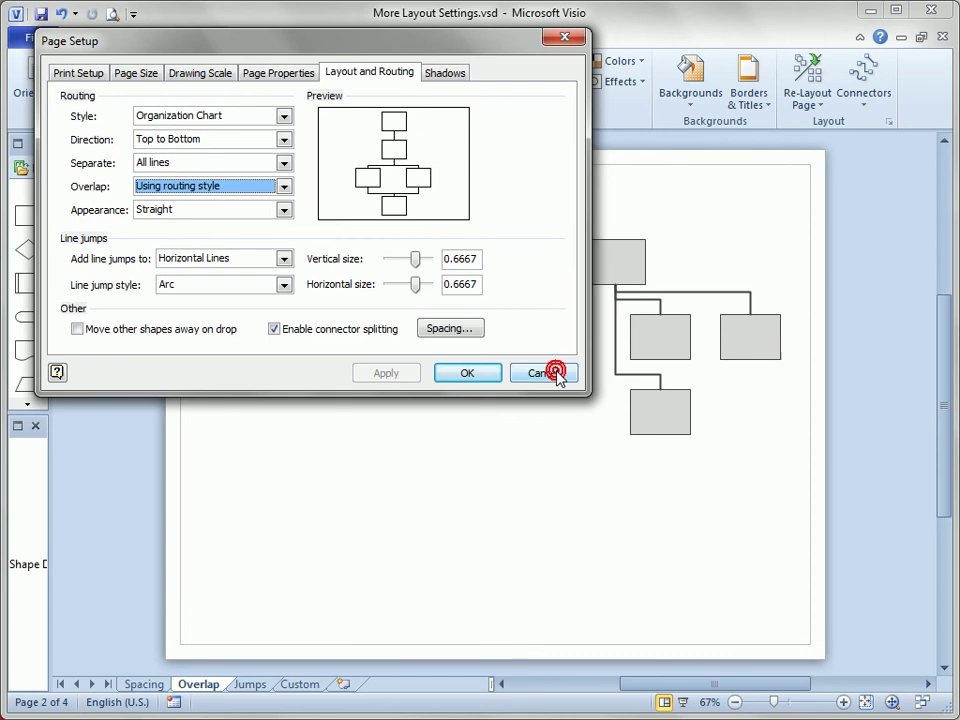
left_click(543, 373)
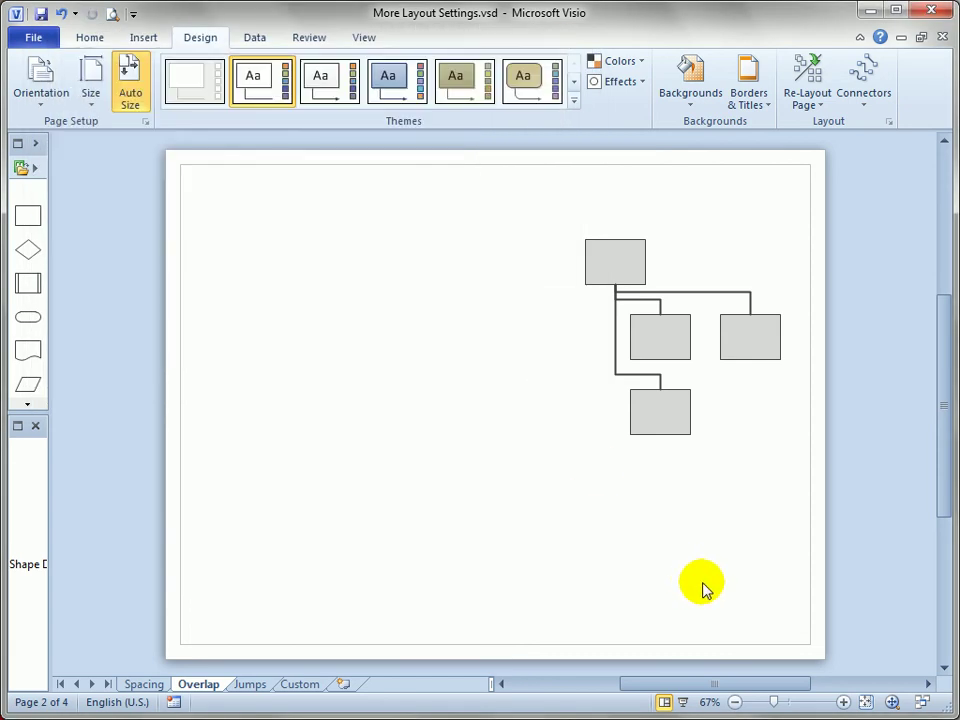